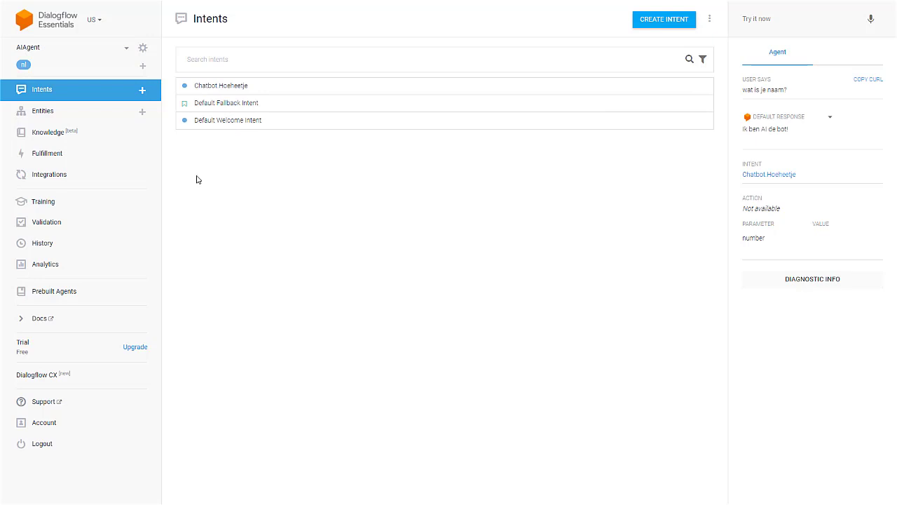
# Step: Look through the agent's available integrations and open the Google Assistant integration settings
pyautogui.click(55, 180)
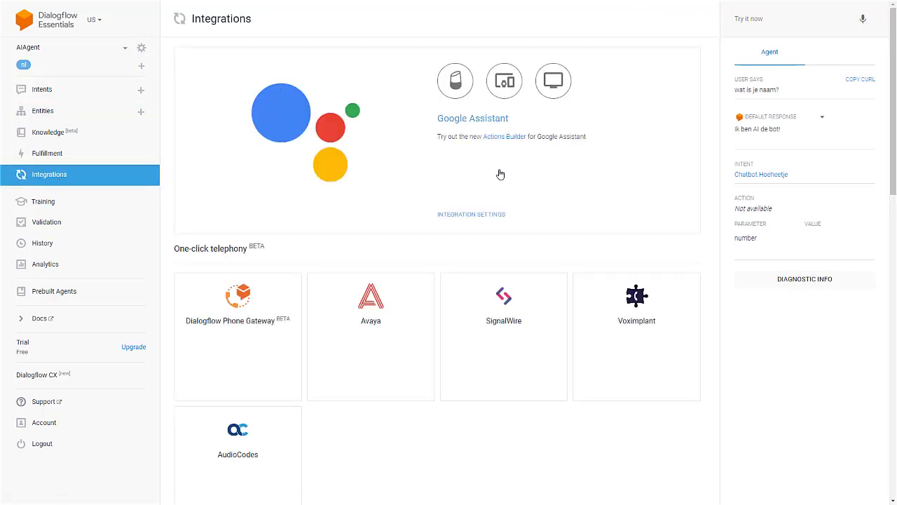
pyautogui.scroll(-3, 420, 179)
pyautogui.scroll(-7, 894, 320)
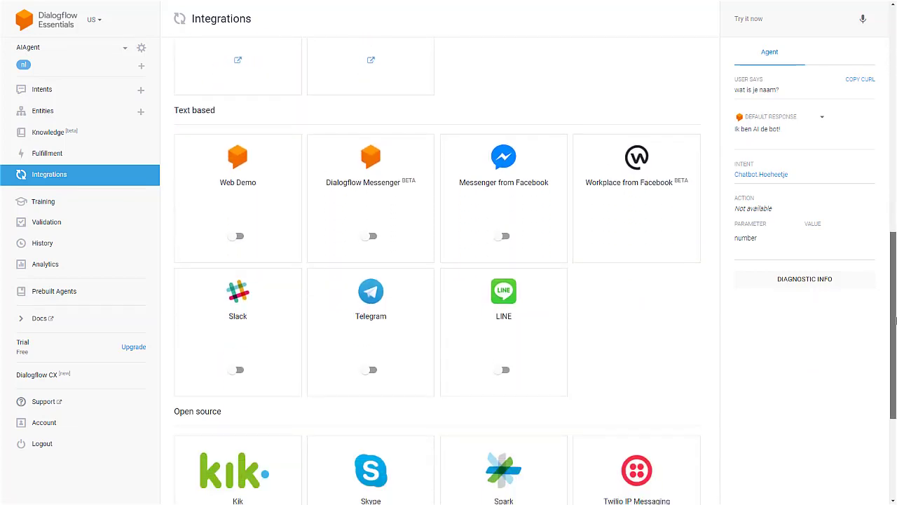
pyautogui.moveTo(895, 320); pyautogui.dragTo(895, 350)
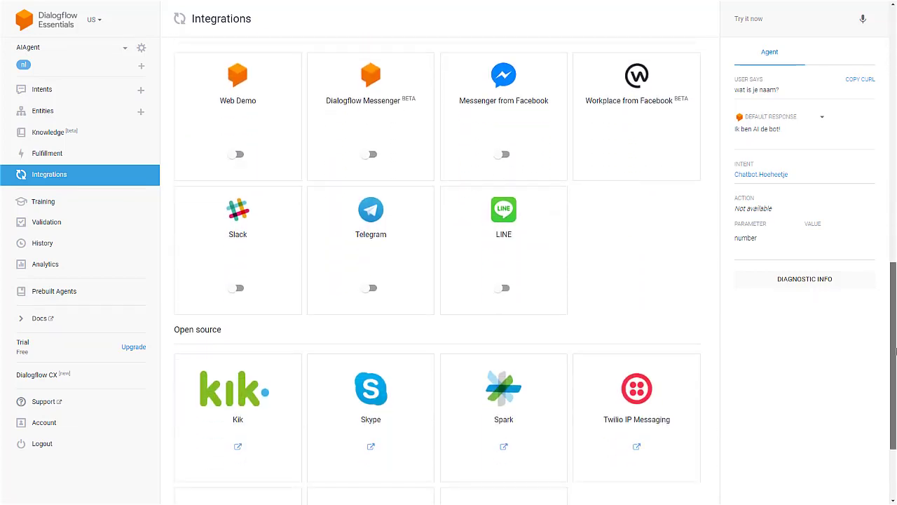
pyautogui.moveTo(895, 341); pyautogui.dragTo(890, 88)
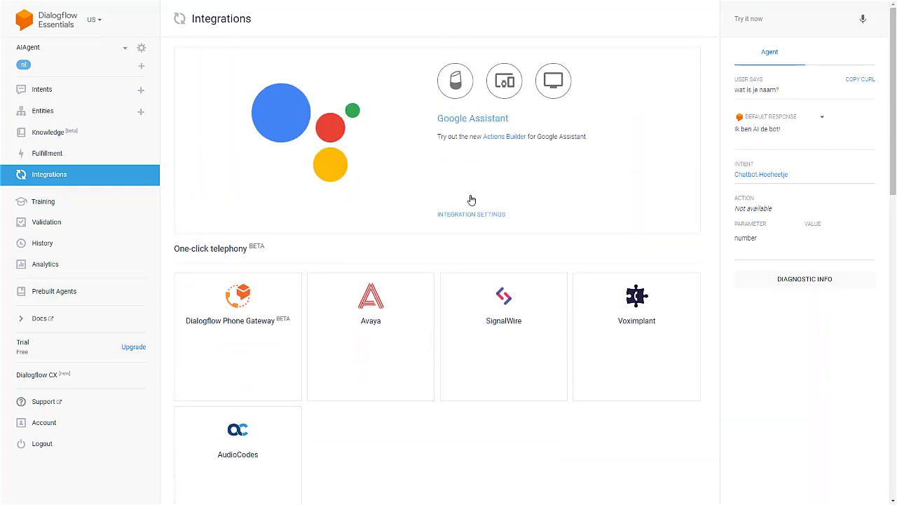
pyautogui.click(462, 216)
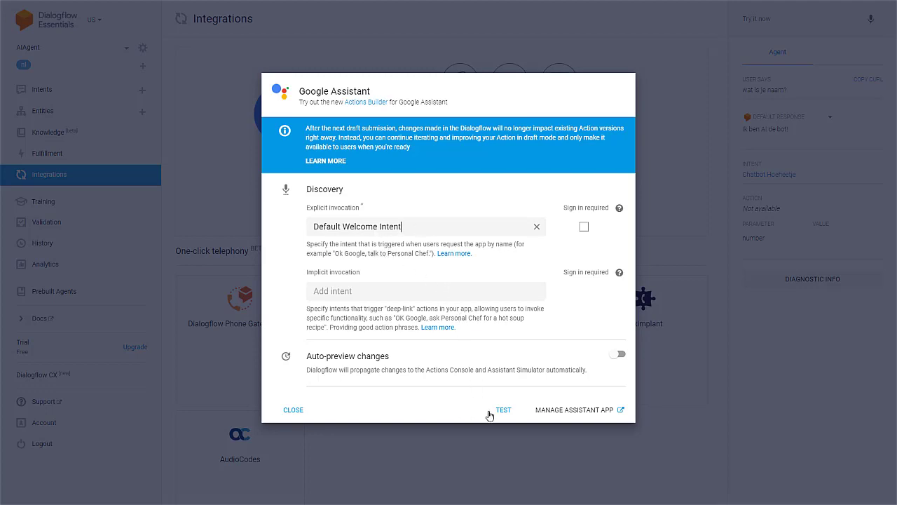
# Step: Test the Google Assistant integration in the Actions Console simulator, starting the conversation with "Praat met mijn test-app"
pyautogui.click(551, 412)
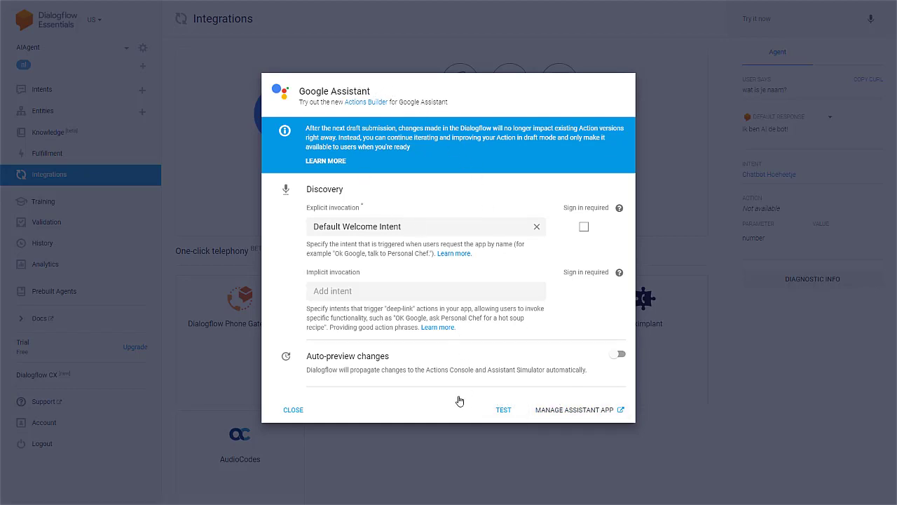
pyautogui.click(503, 411)
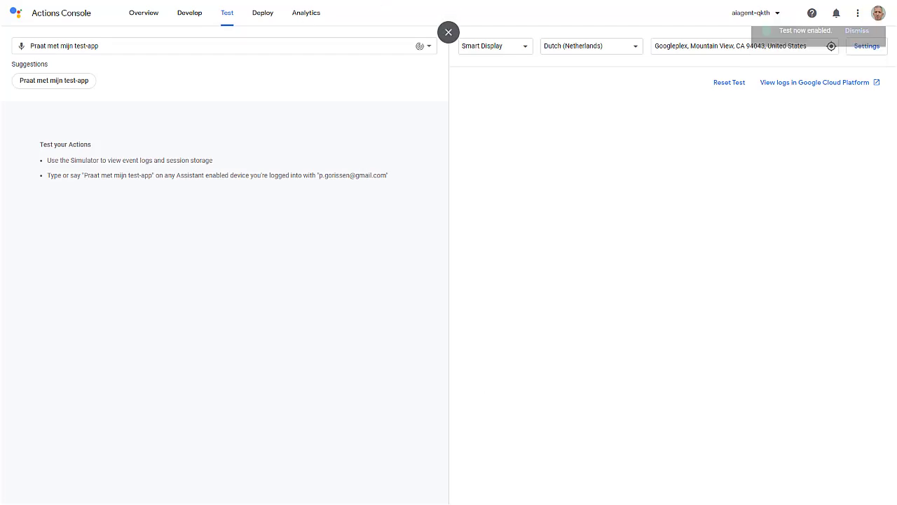
pyautogui.click(45, 81)
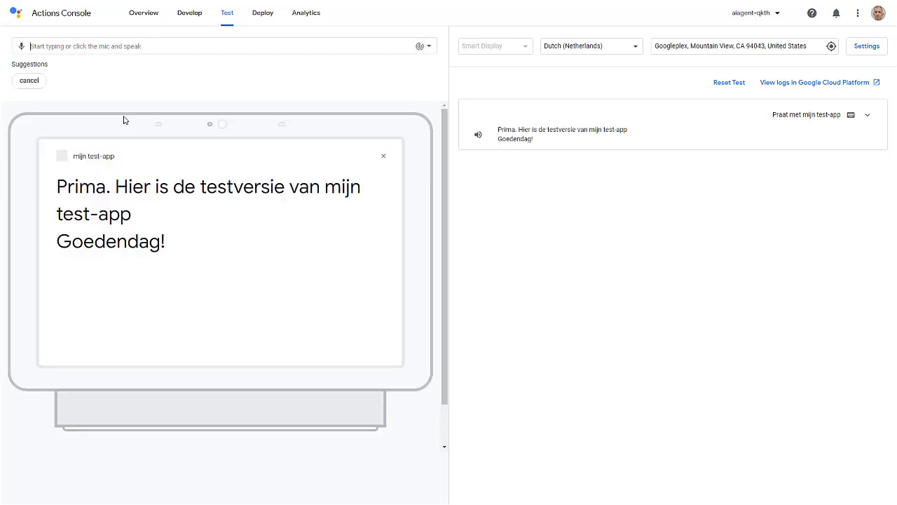
# Step: Cancel the current test conversation and switch the simulated surface to Speaker (e.g. Google Home)
pyautogui.moveTo(529, 48)
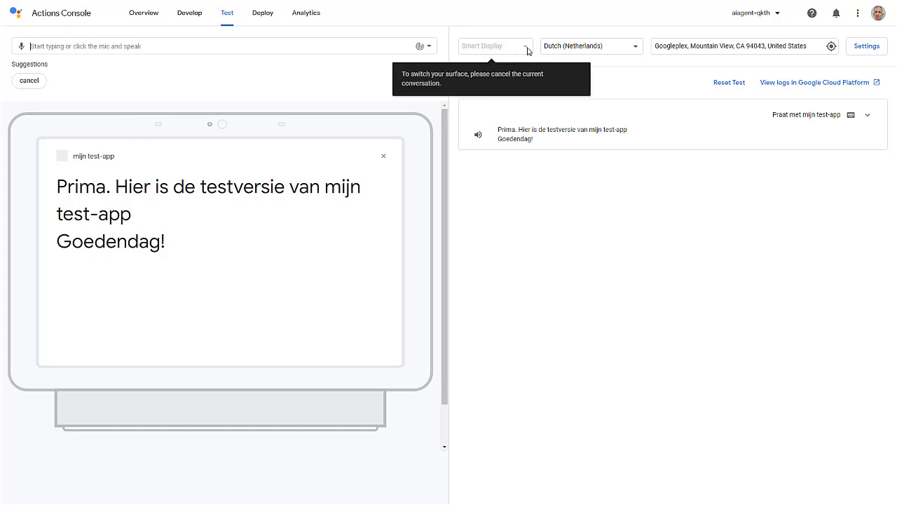
pyautogui.click(28, 81)
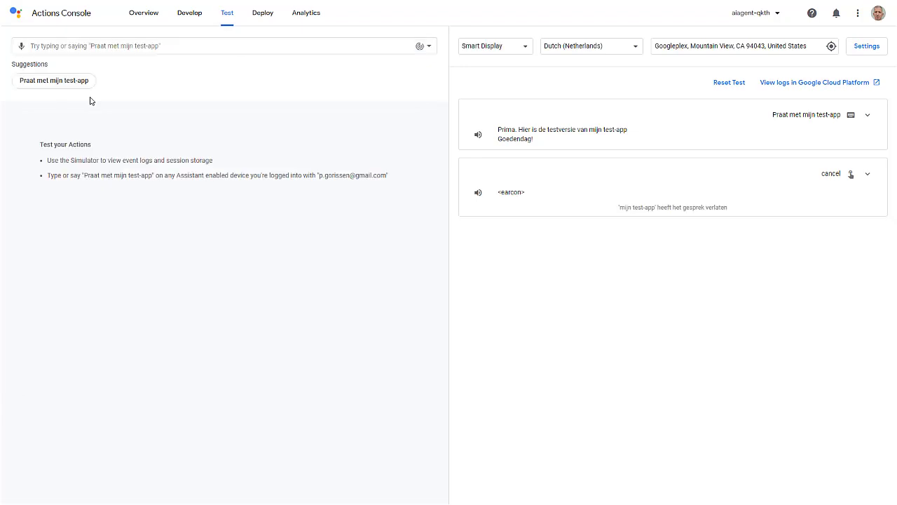
pyautogui.click(522, 50)
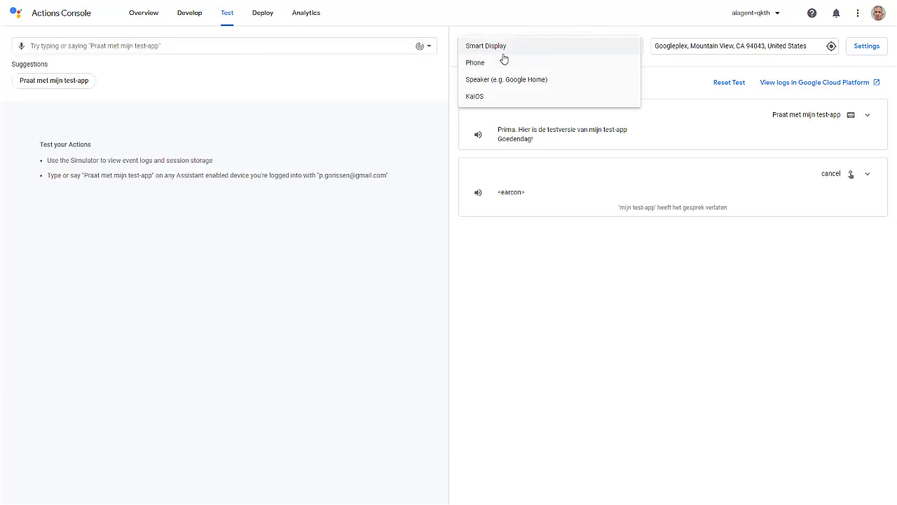
pyautogui.click(524, 82)
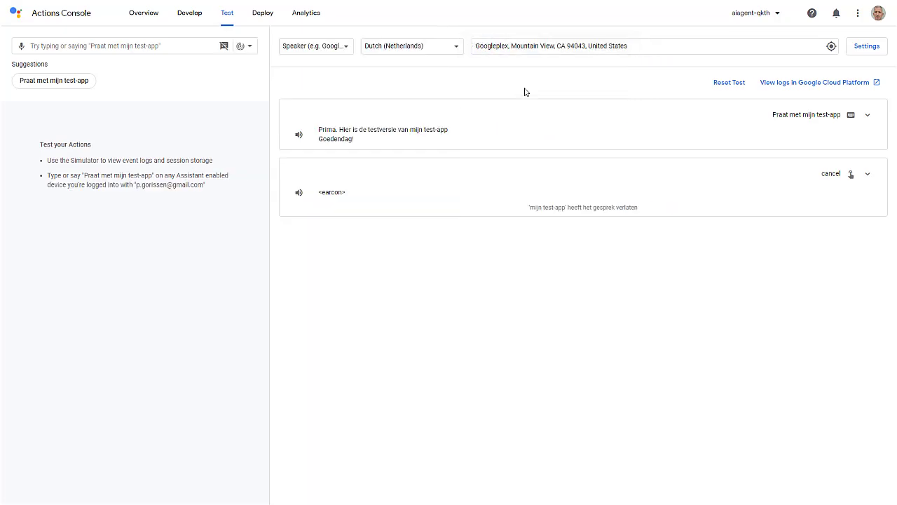
# Step: Start the "Praat met mijn test-app" conversation on the speaker surface and ask "hoe heet je"
pyautogui.click(54, 81)
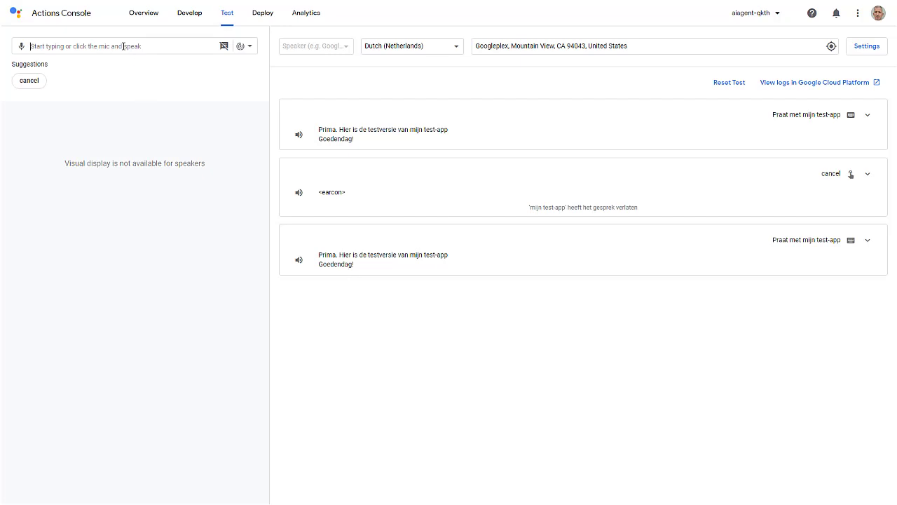
pyautogui.write('hoe heet je')
pyautogui.press('Return')
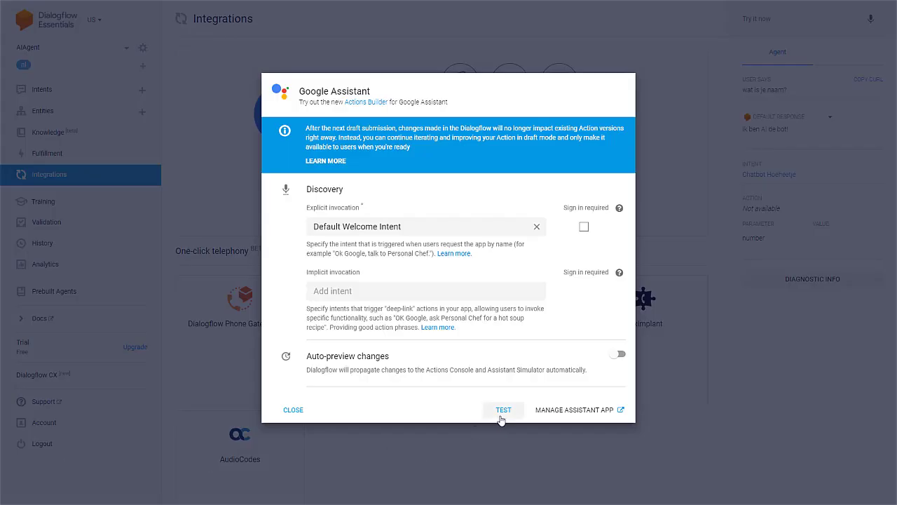
# Step: From the Dialogflow Google Assistant settings, manage the Assistant app, set its invocation display name to "De Sterke AI Bot" and play the pronunciation
pyautogui.click(573, 409)
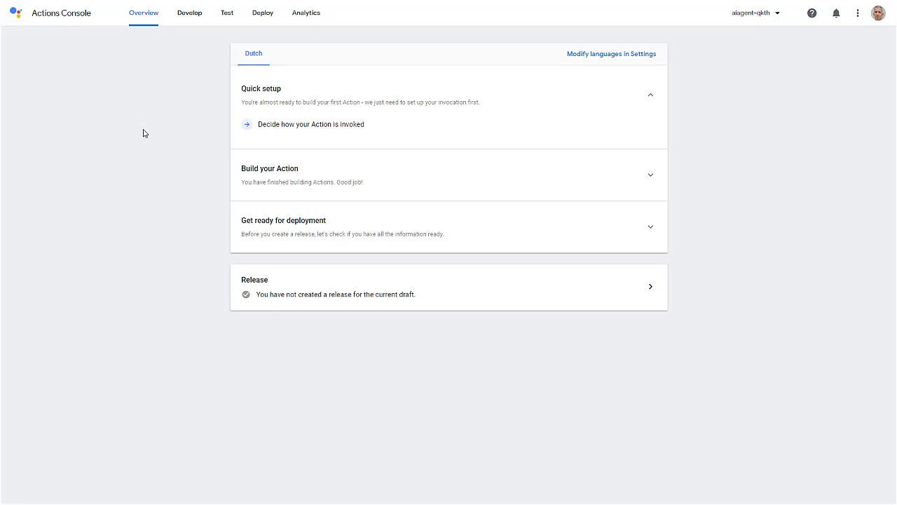
pyautogui.click(341, 128)
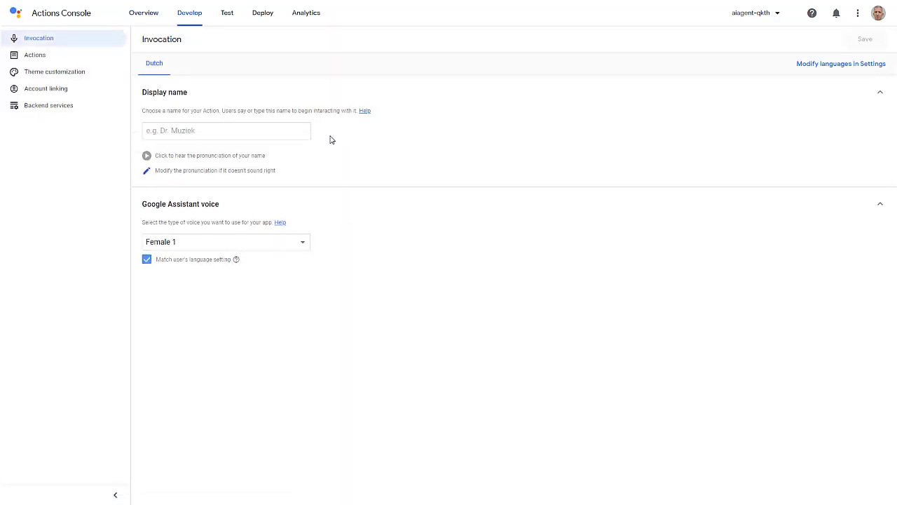
pyautogui.click(220, 132)
pyautogui.write('De')
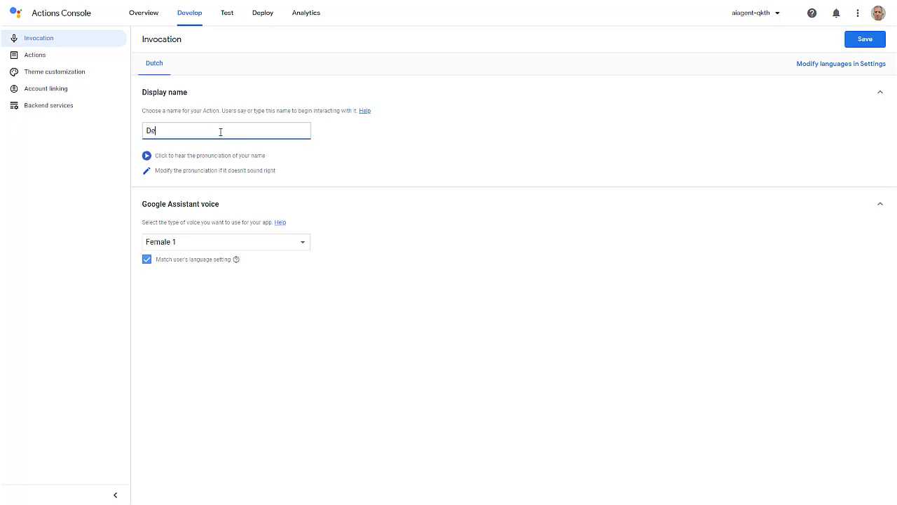
pyautogui.write(' Sterke AI Bot')
pyautogui.click(147, 155)
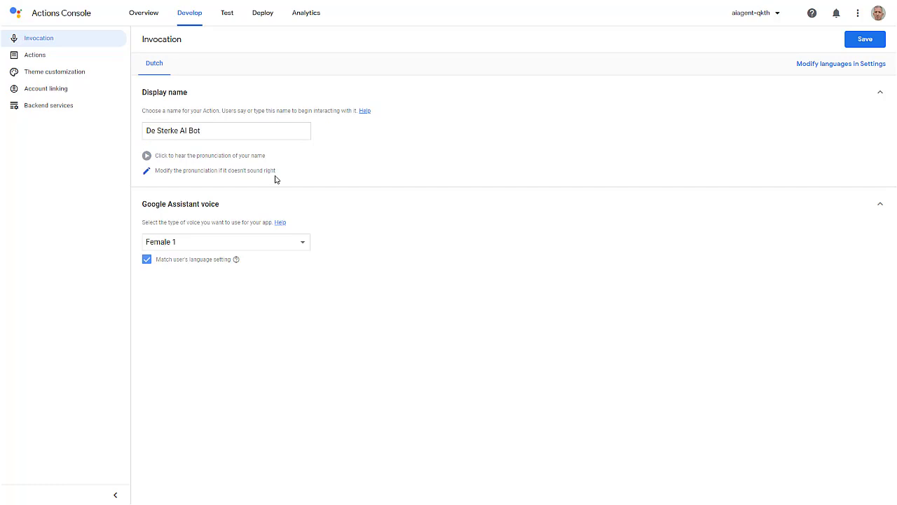
pyautogui.click(216, 131)
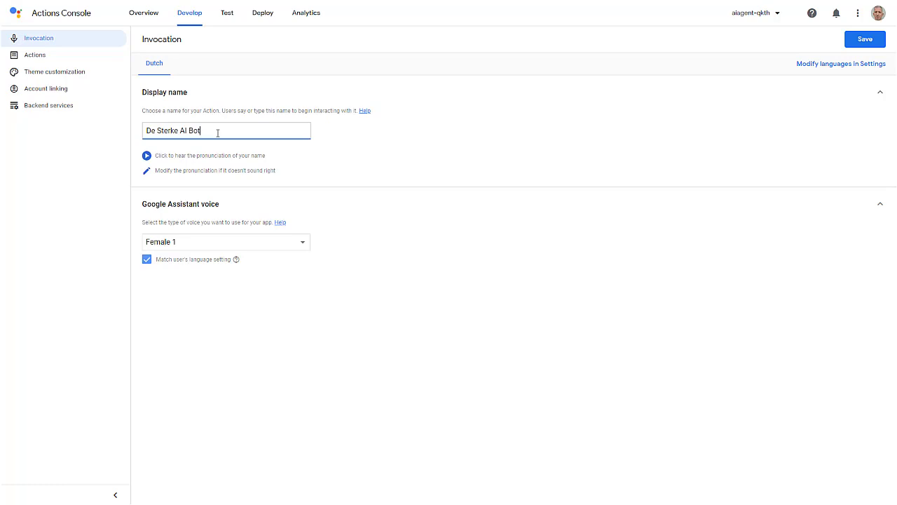
pyautogui.doubleClick(184, 131)
# Step: Set the Google Assistant voice to Male 1, replay the name's pronunciation and save the invocation details
pyautogui.click(306, 246)
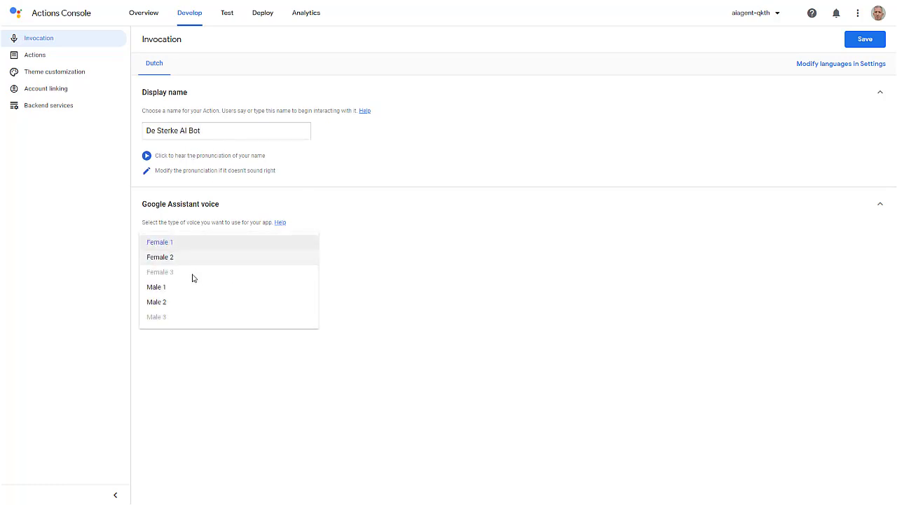
pyautogui.click(152, 288)
pyautogui.click(145, 159)
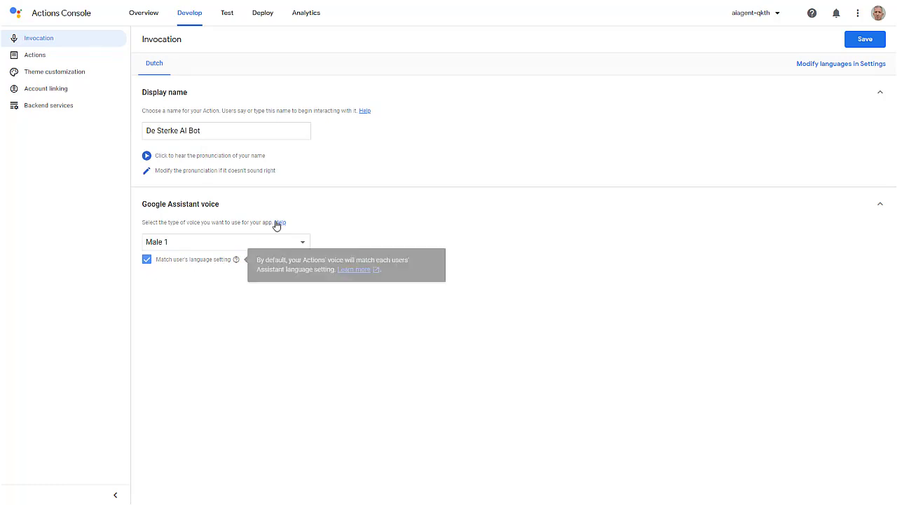
pyautogui.click(864, 40)
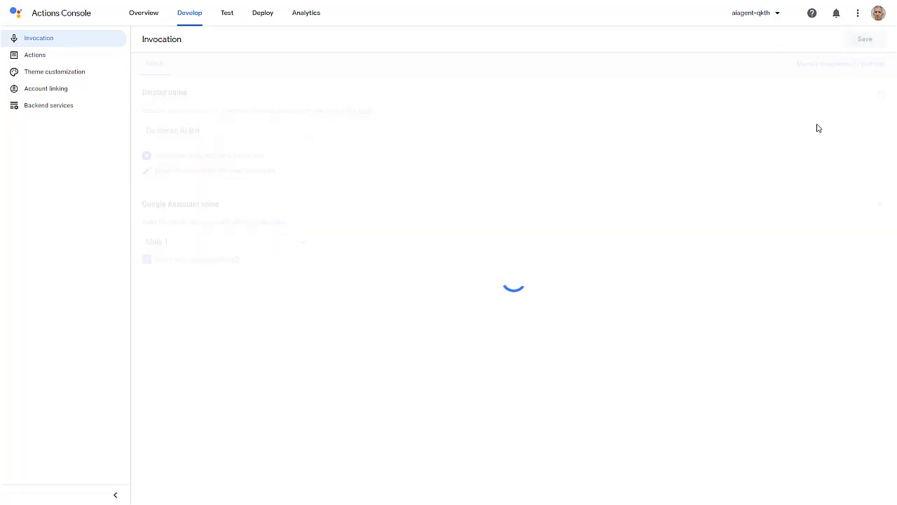
# Step: Test the renamed Action in the simulator with the invocation "Praat met De Sterke AI Bot"
pyautogui.click(227, 16)
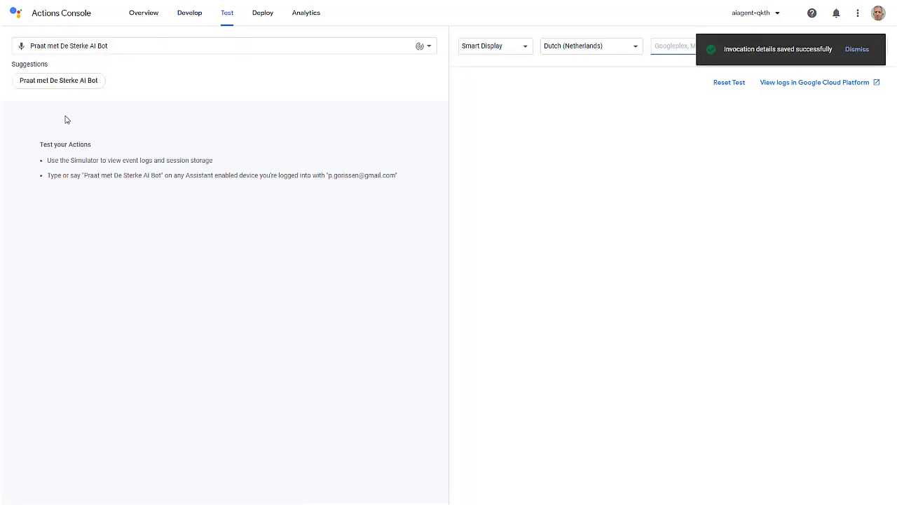
pyautogui.click(59, 81)
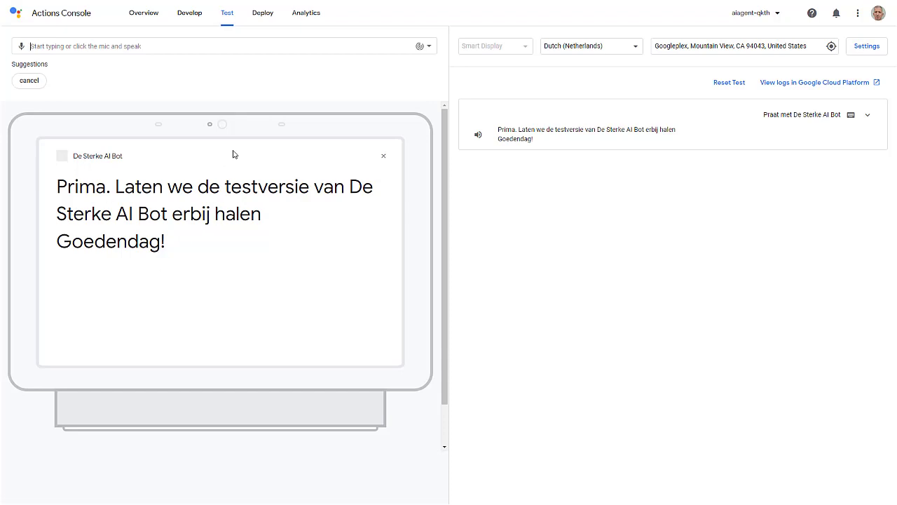
# Step: Review the Google Assistant voice options in the invocation settings and open the deployment directory information
pyautogui.click(188, 18)
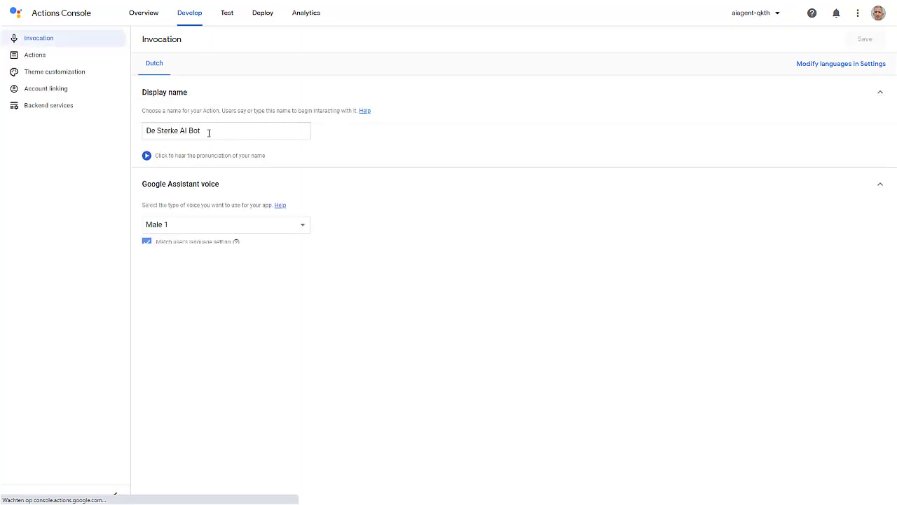
pyautogui.click(256, 245)
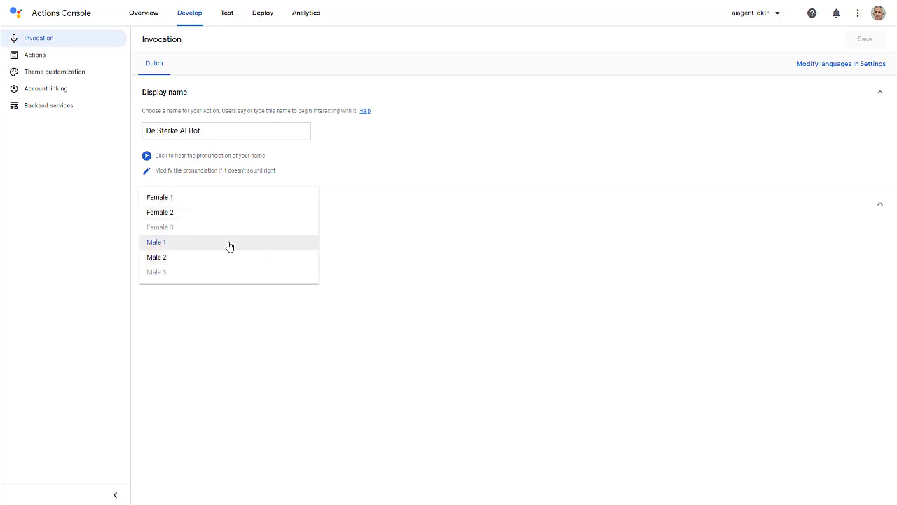
pyautogui.click(398, 246)
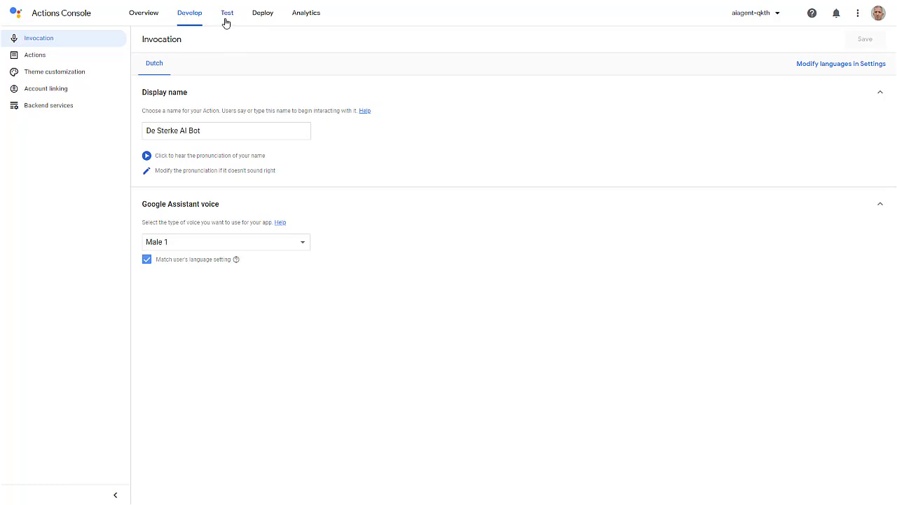
pyautogui.click(262, 21)
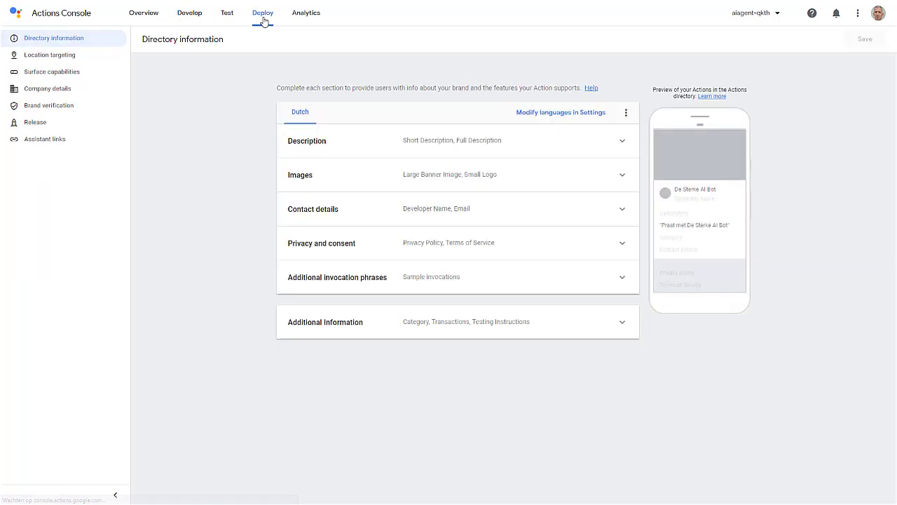